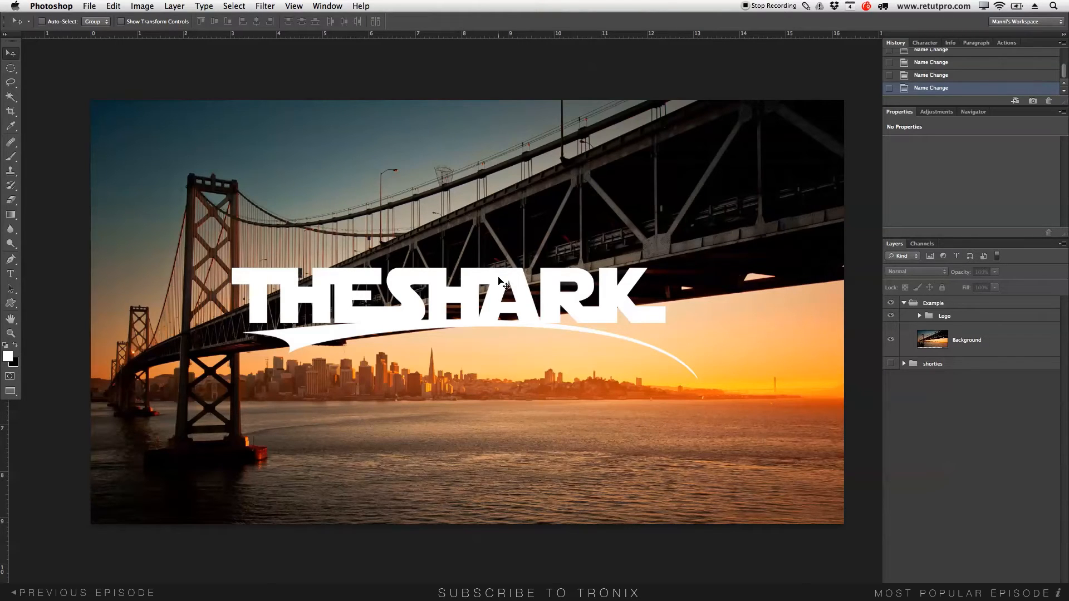
- Apply a Gaussian Blur with a radius of about 8.2 pixels to the Background layer
{"action": "left_click", "coordinate": [951, 346]}
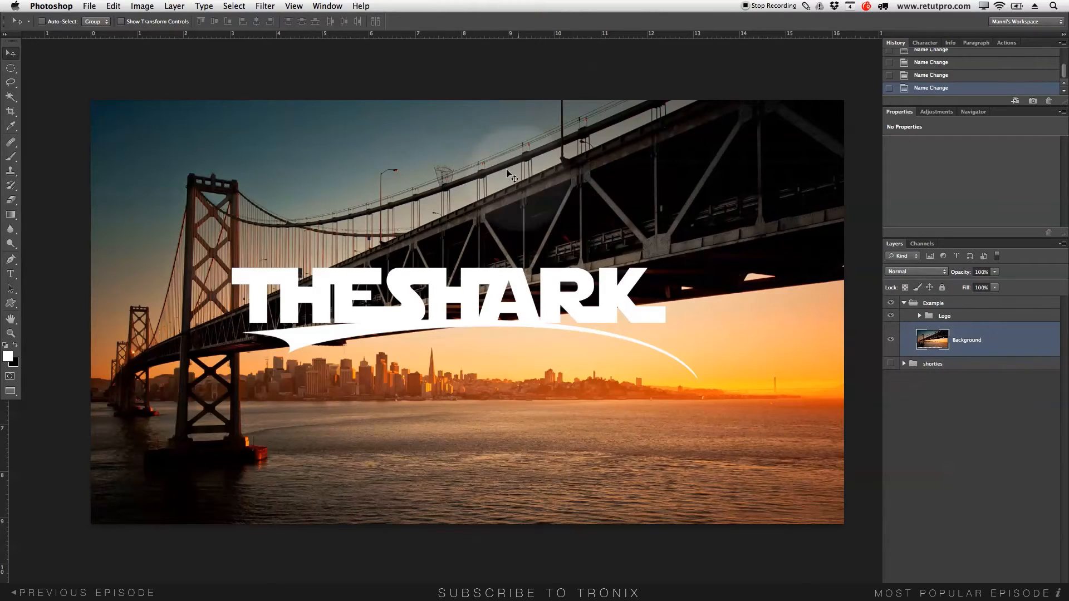
{"action": "left_click", "coordinate": [265, 6]}
{"action": "mouse_move", "coordinate": [287, 137]}
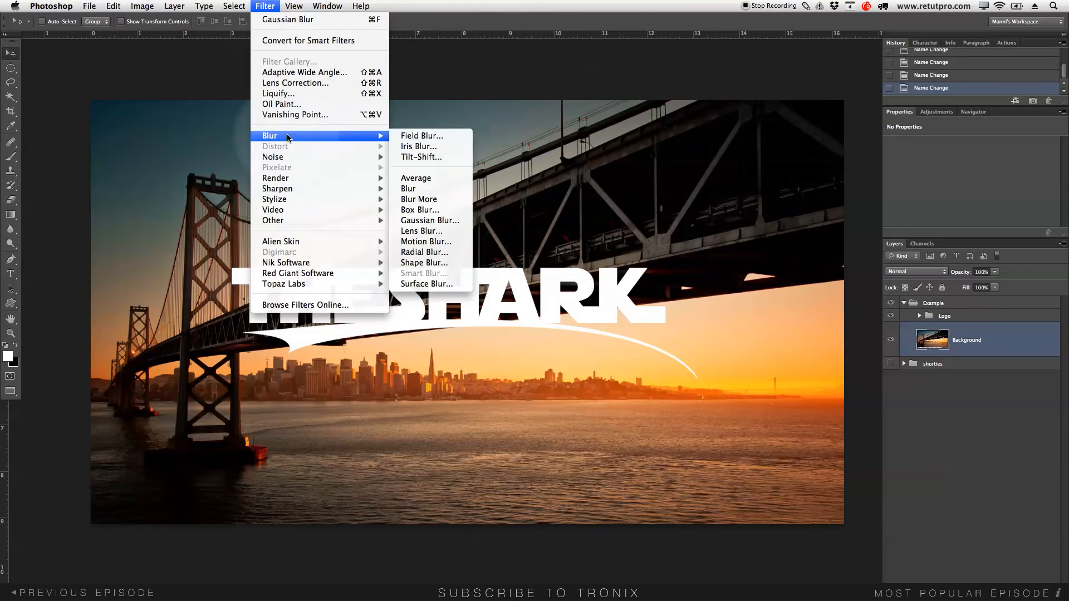
{"action": "left_click", "coordinate": [449, 221]}
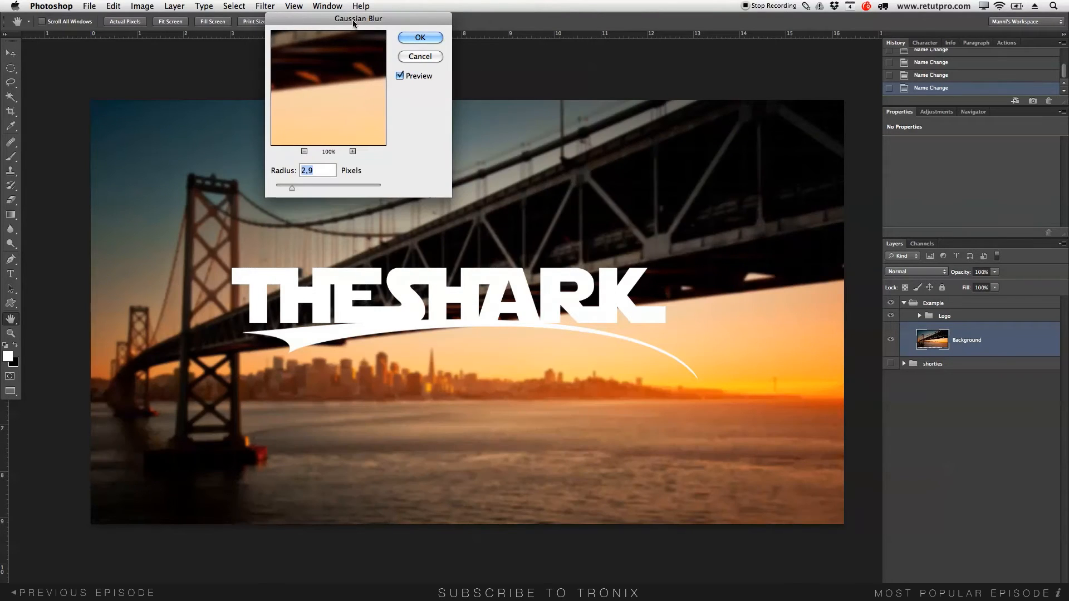
{"action": "left_click_drag", "start_coordinate": [352, 18], "coordinate": [503, 19]}
{"action": "left_click_drag", "start_coordinate": [444, 188], "coordinate": [463, 188]}
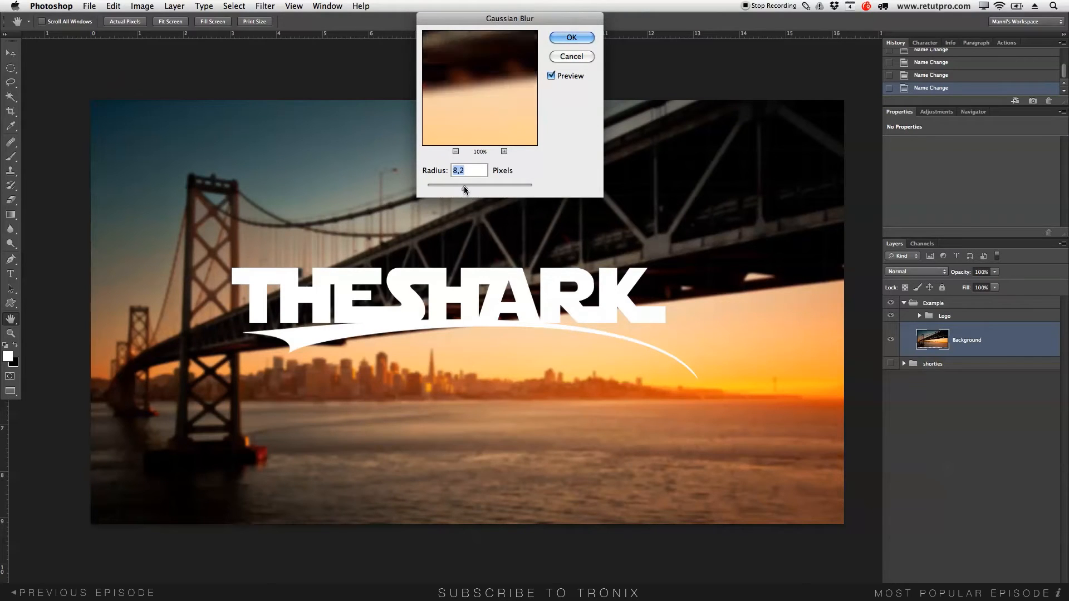
{"action": "left_click", "coordinate": [572, 38]}
{"action": "key", "text": "v"}
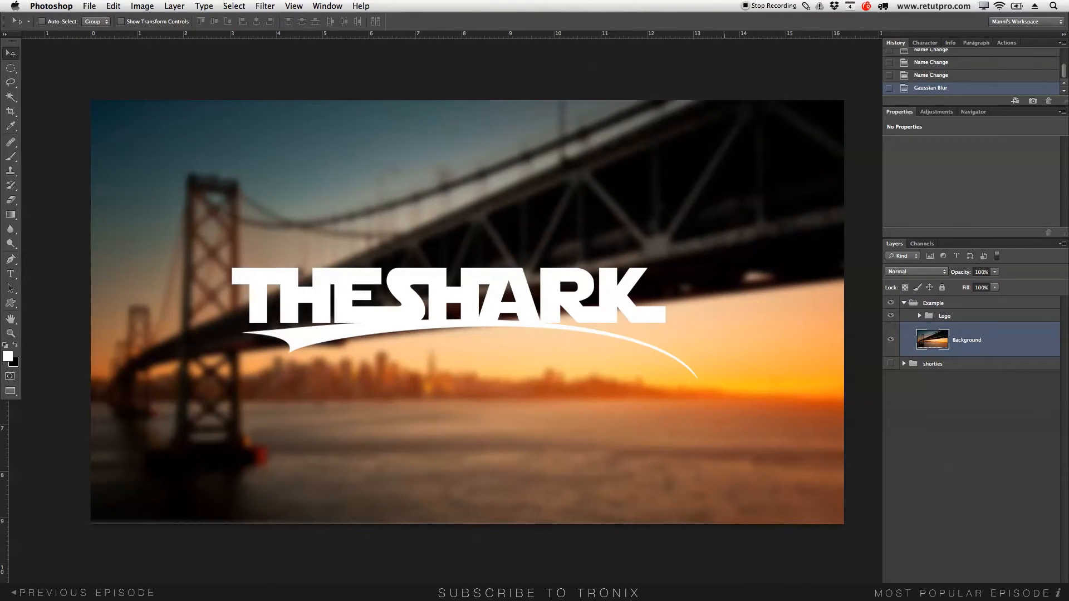
- Expand the Logo group to show its Layer 3 and THESHARK layers, and select the Background layer
{"action": "left_click", "coordinate": [919, 316]}
{"action": "left_click", "coordinate": [959, 334]}
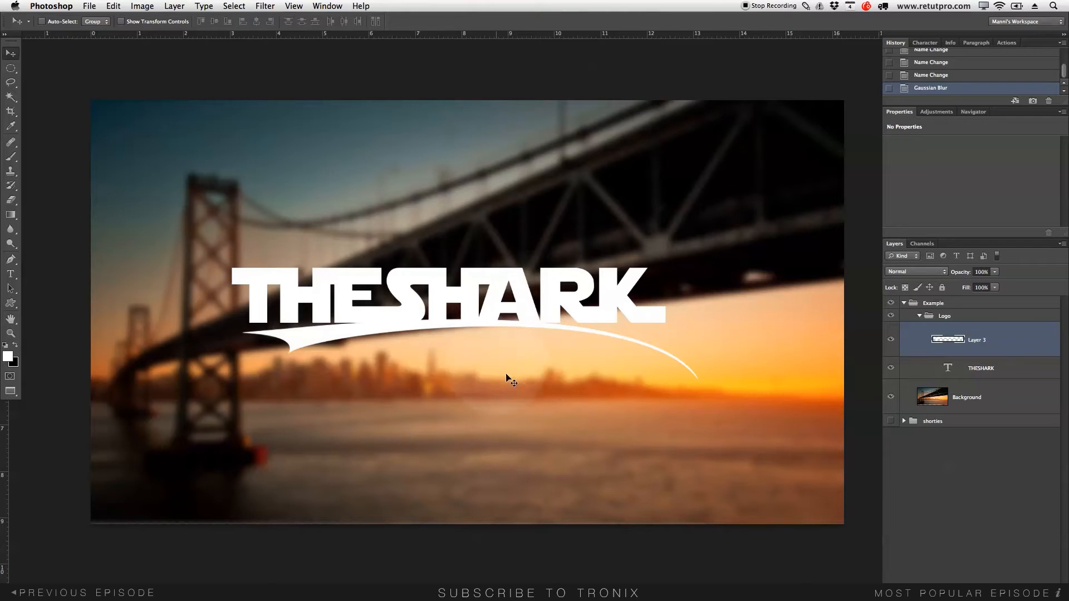
{"action": "left_click", "coordinate": [919, 395]}
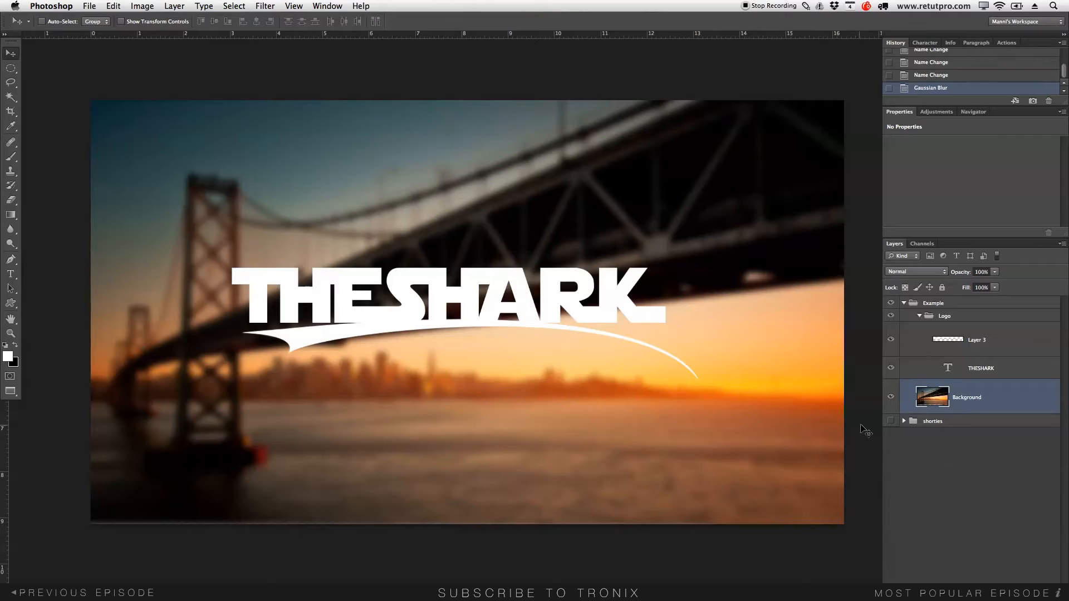
- Revert the document to the history state just before the Gaussian Blur
{"action": "left_click", "coordinate": [898, 410]}
{"action": "left_click", "coordinate": [911, 77]}
{"action": "left_click", "coordinate": [933, 73]}
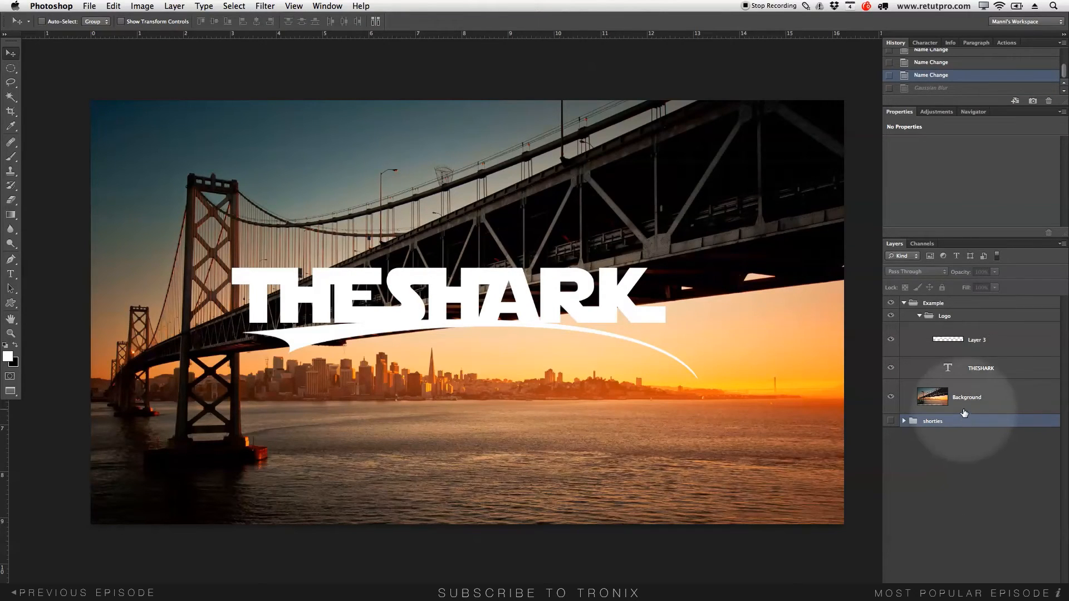
- Hide Layer 3 and the THESHARK text layer, and convert the Background layer to a smart object
{"action": "left_click", "coordinate": [1024, 399]}
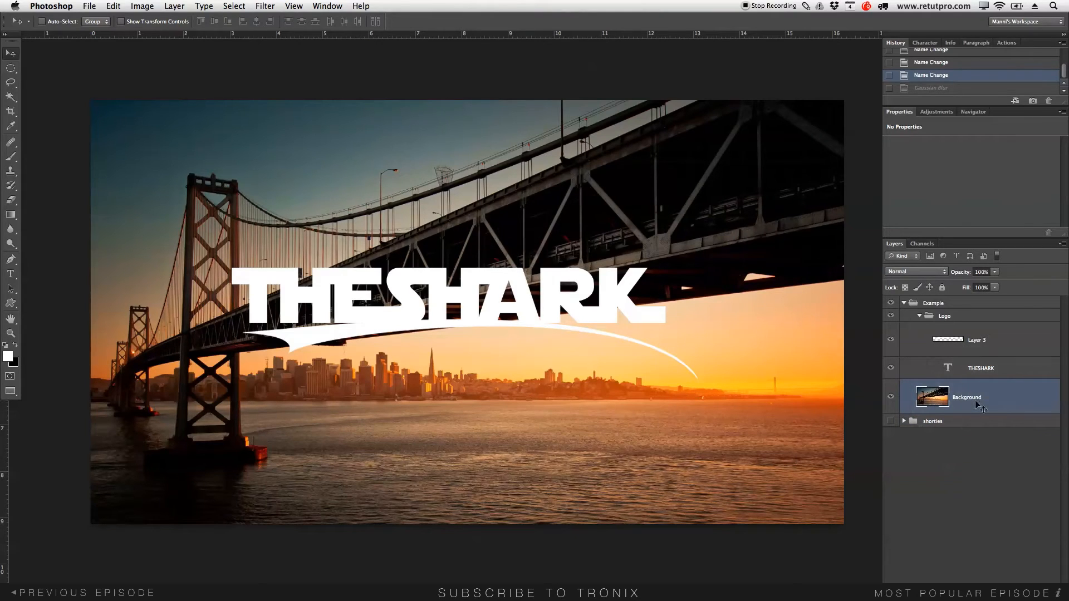
{"action": "left_click_drag", "start_coordinate": [890, 340], "coordinate": [891, 368]}
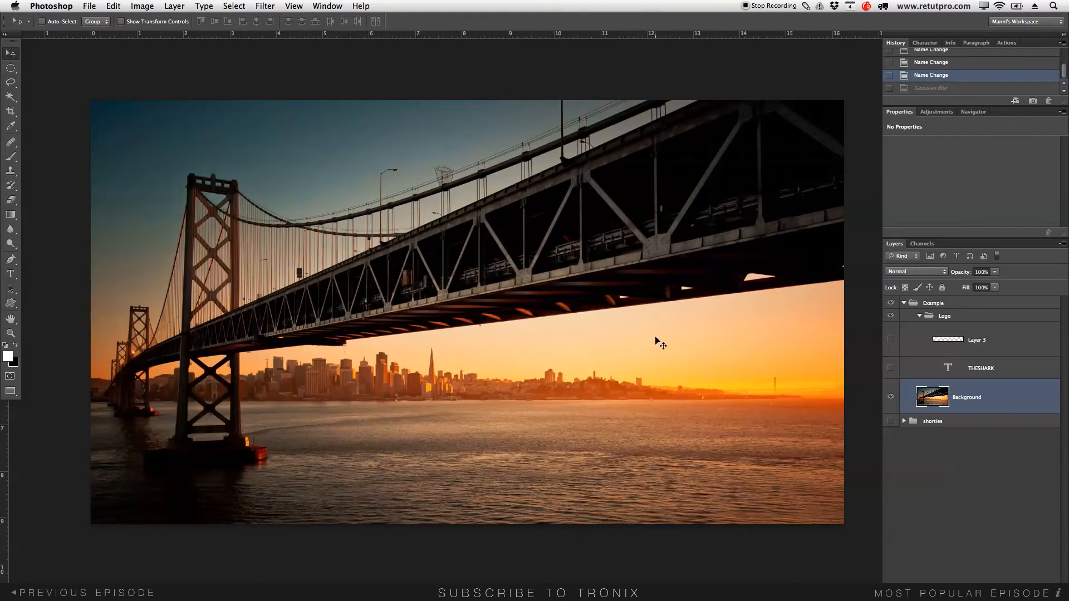
{"action": "right_click", "coordinate": [1003, 402]}
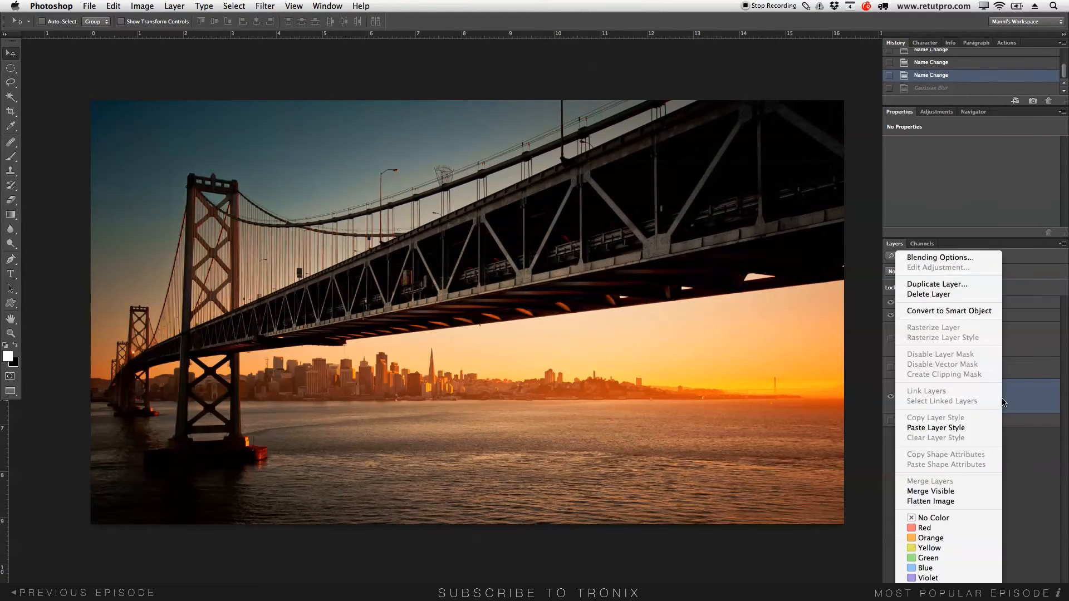
{"action": "left_click", "coordinate": [958, 311]}
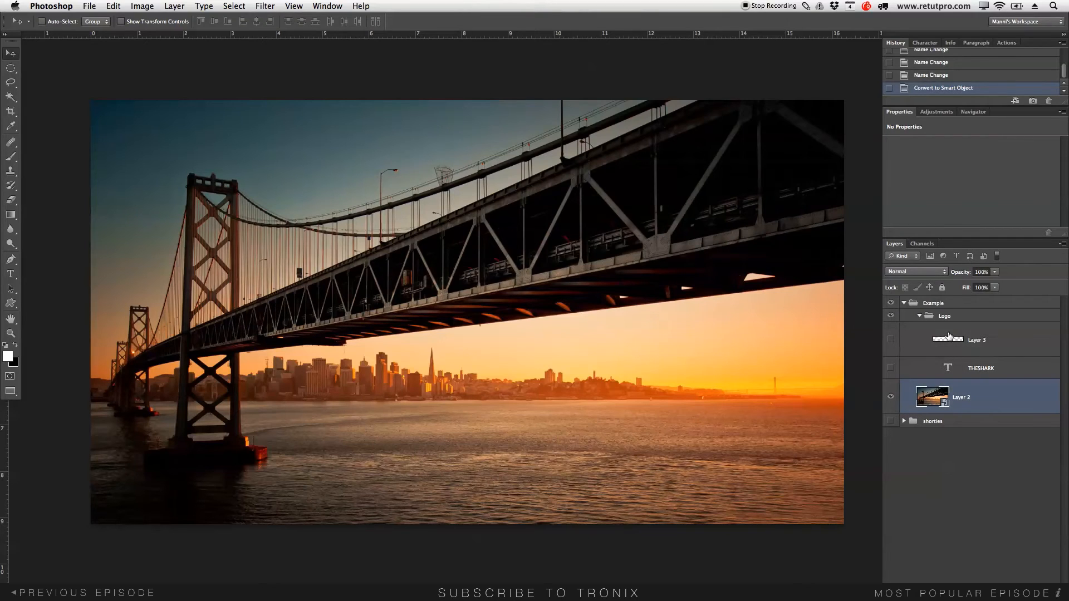
- Show both logo layers again and apply a Gaussian Blur with an 8.2-pixel radius to the bridge photo's smart object
{"action": "left_click_drag", "start_coordinate": [898, 339], "coordinate": [895, 380]}
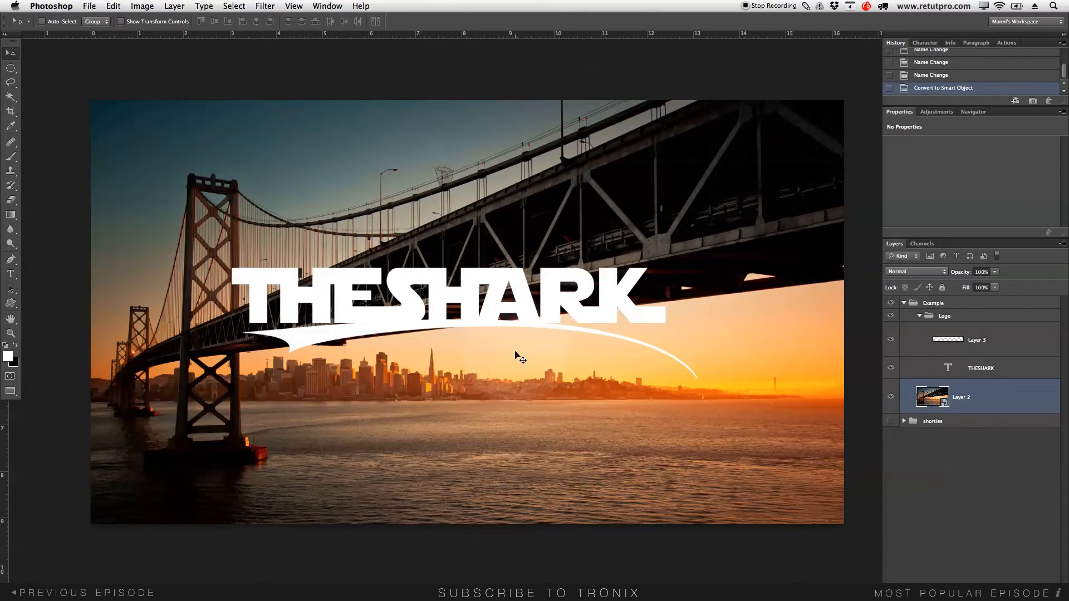
{"action": "left_click", "coordinate": [962, 403]}
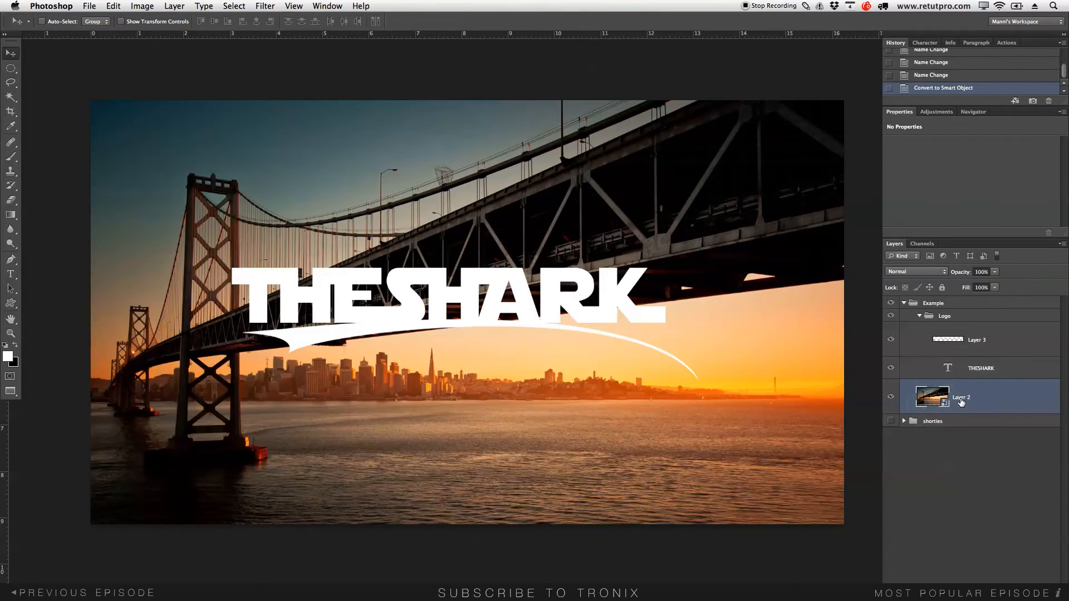
{"action": "left_click", "coordinate": [260, 6]}
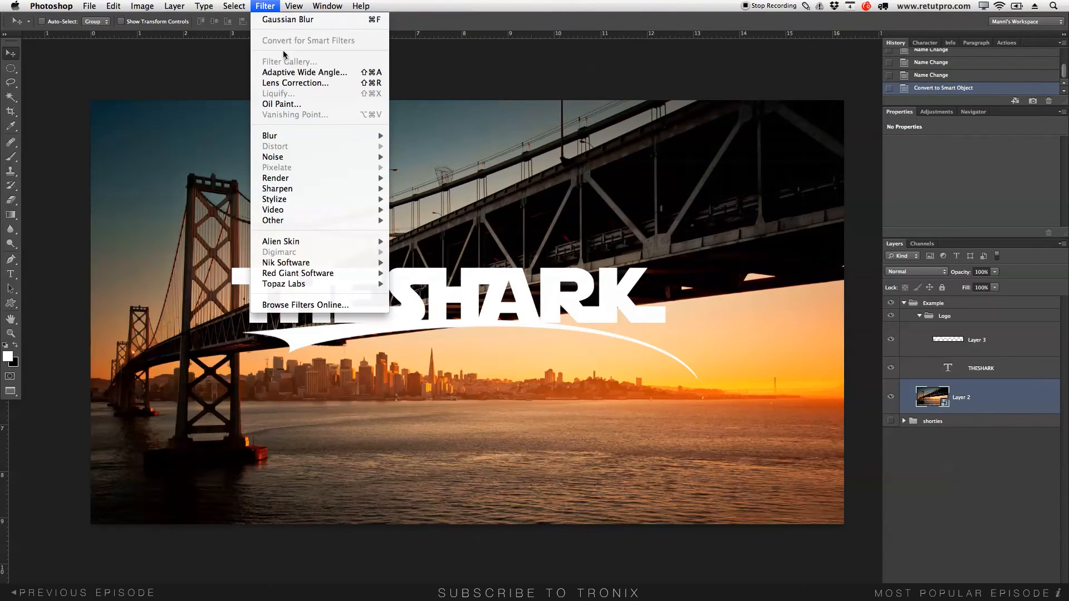
{"action": "mouse_move", "coordinate": [284, 135]}
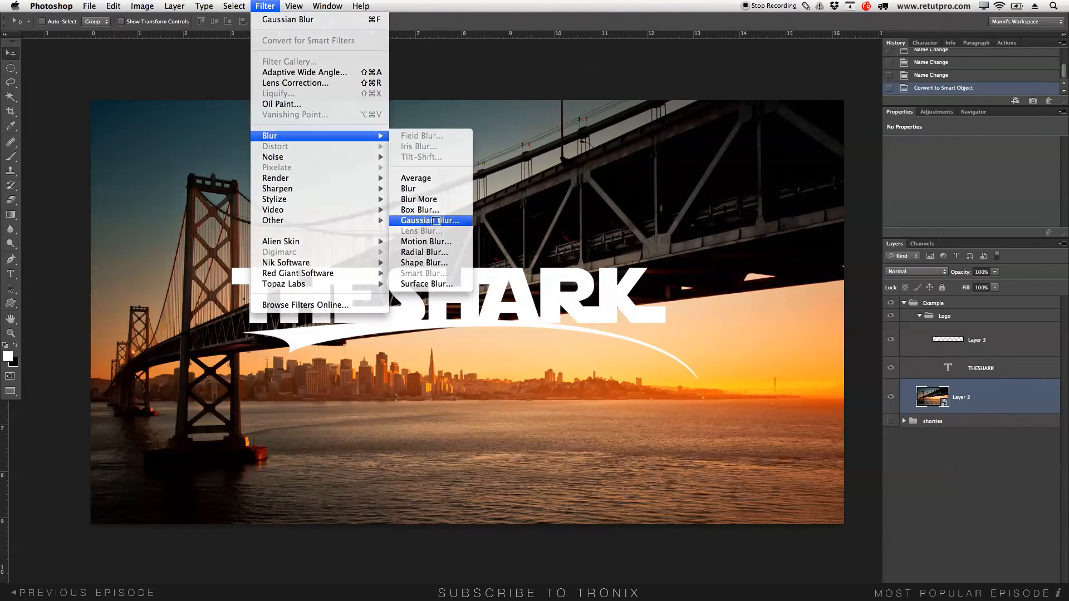
{"action": "left_click", "coordinate": [436, 221]}
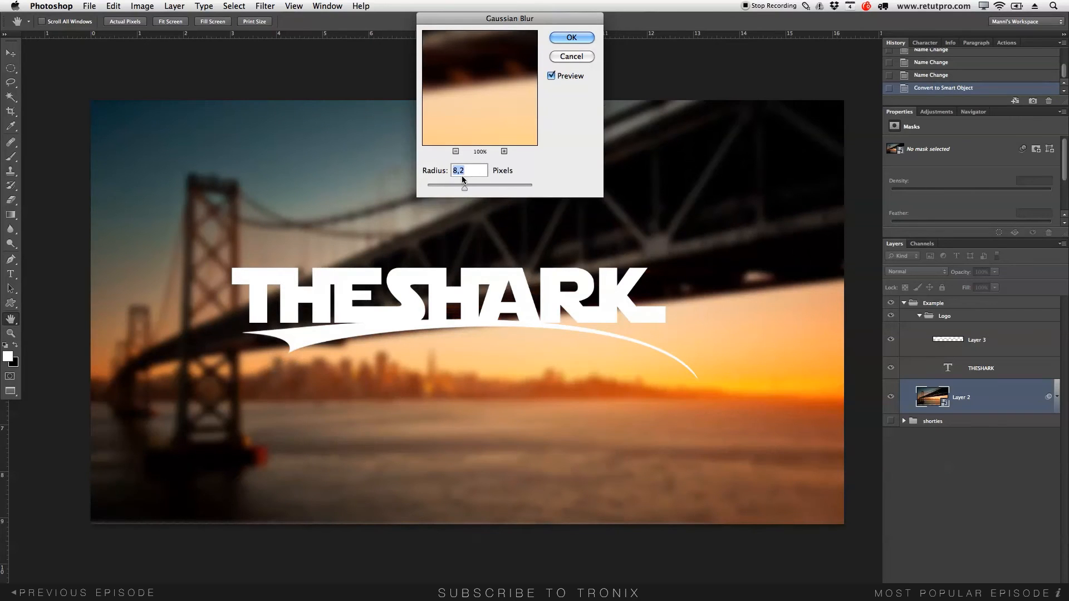
{"action": "left_click", "coordinate": [573, 39]}
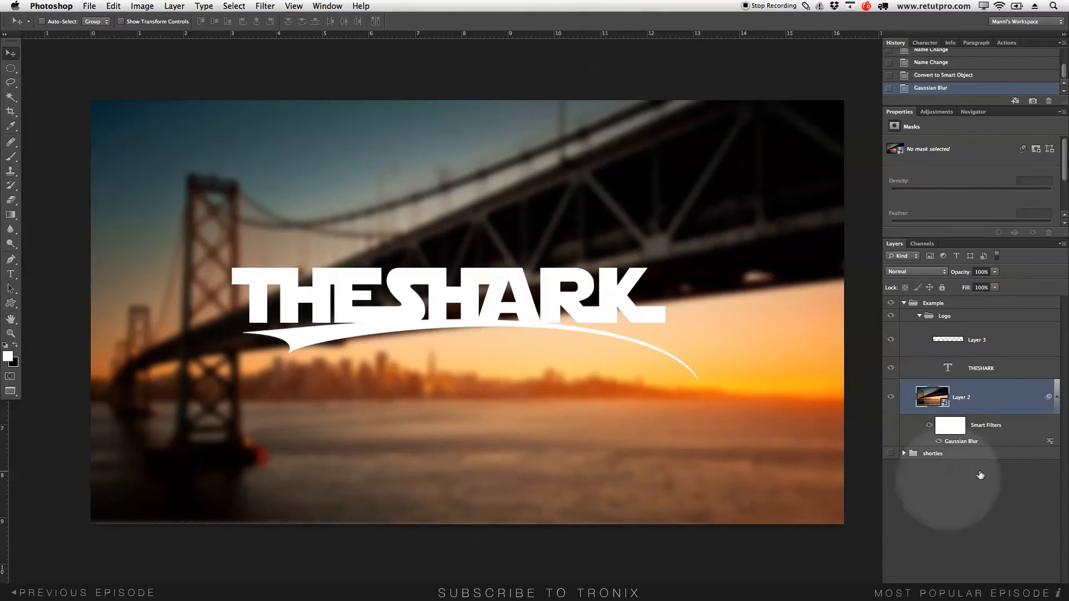
- Examine the smart filter list under Layer 2, including the filter mask and the Gaussian Blur entry
{"action": "left_click", "coordinate": [1056, 398]}
{"action": "left_click", "coordinate": [1057, 398]}
{"action": "left_click", "coordinate": [989, 426]}
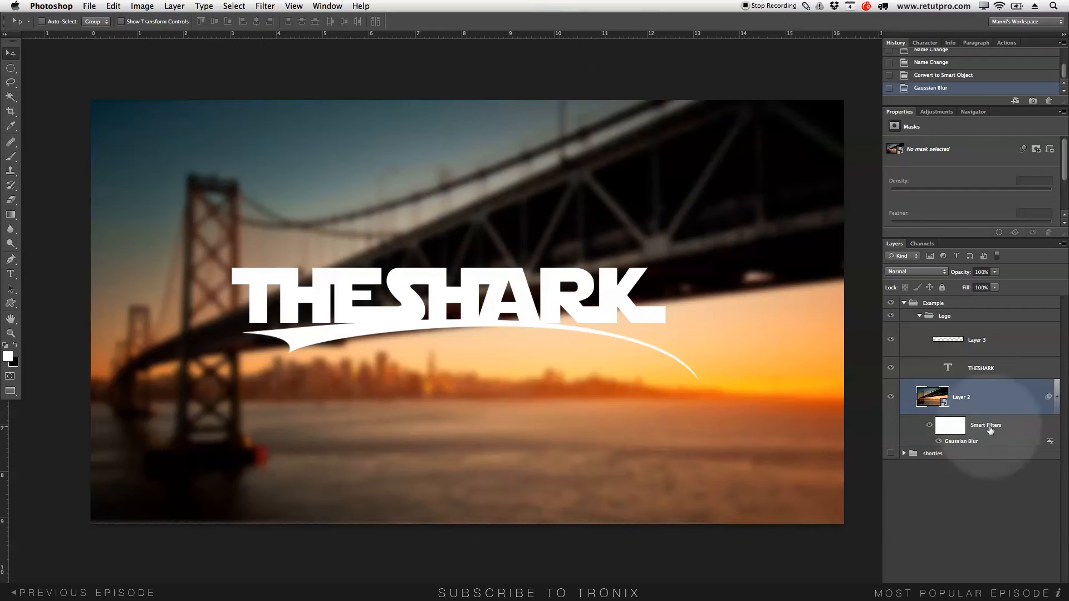
{"action": "left_click", "coordinate": [979, 441]}
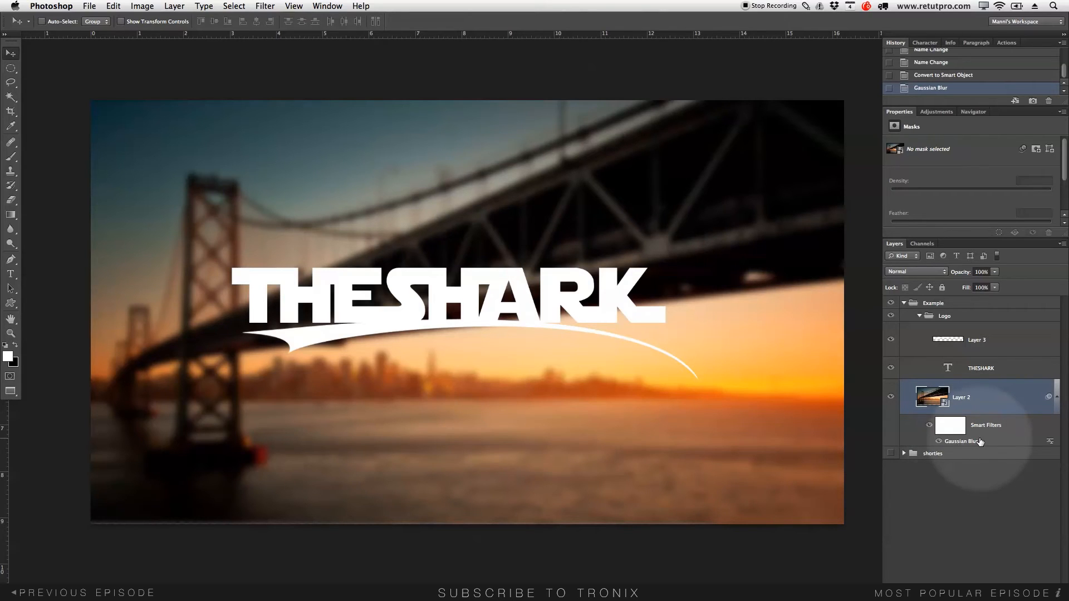
{"action": "left_click", "coordinate": [929, 429]}
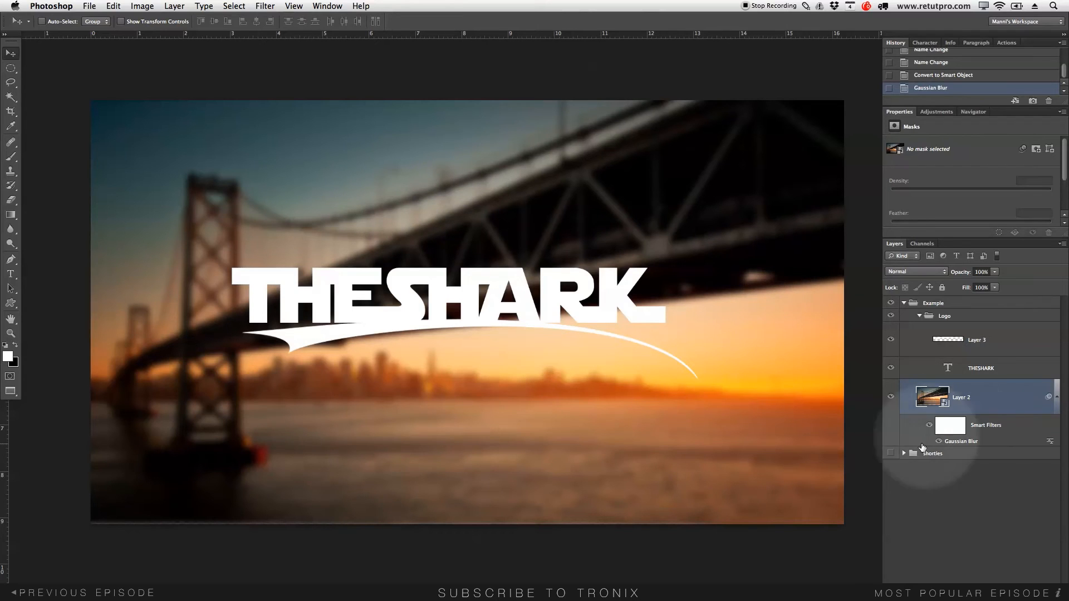
- Reopen the Gaussian Blur smart filter on Layer 2 and set its radius to 2.9 pixels
{"action": "double_click", "coordinate": [957, 443]}
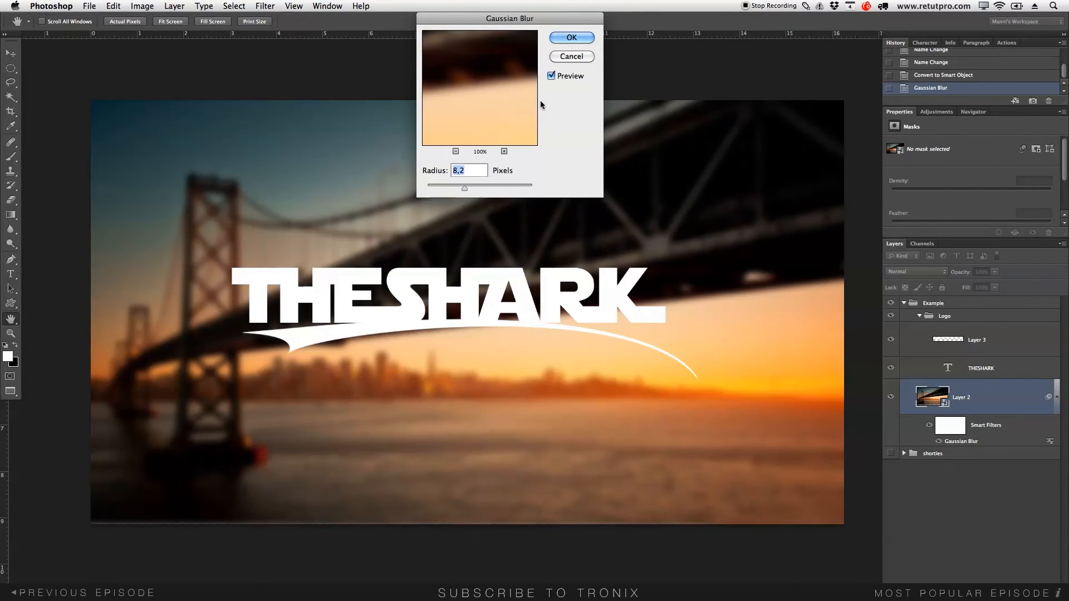
{"action": "left_click_drag", "start_coordinate": [464, 188], "coordinate": [444, 195]}
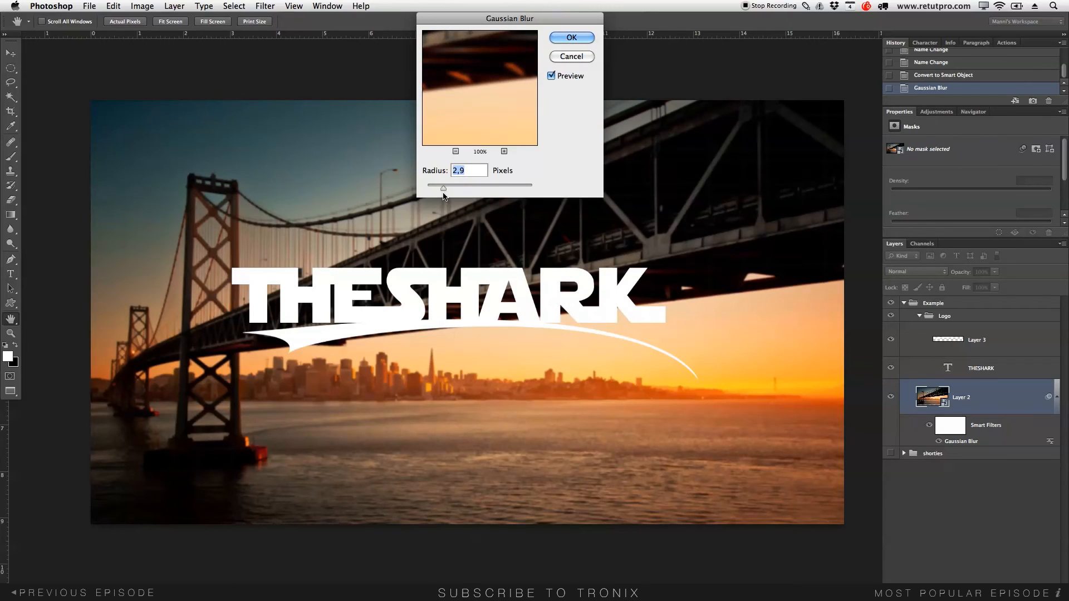
{"action": "left_click", "coordinate": [561, 37]}
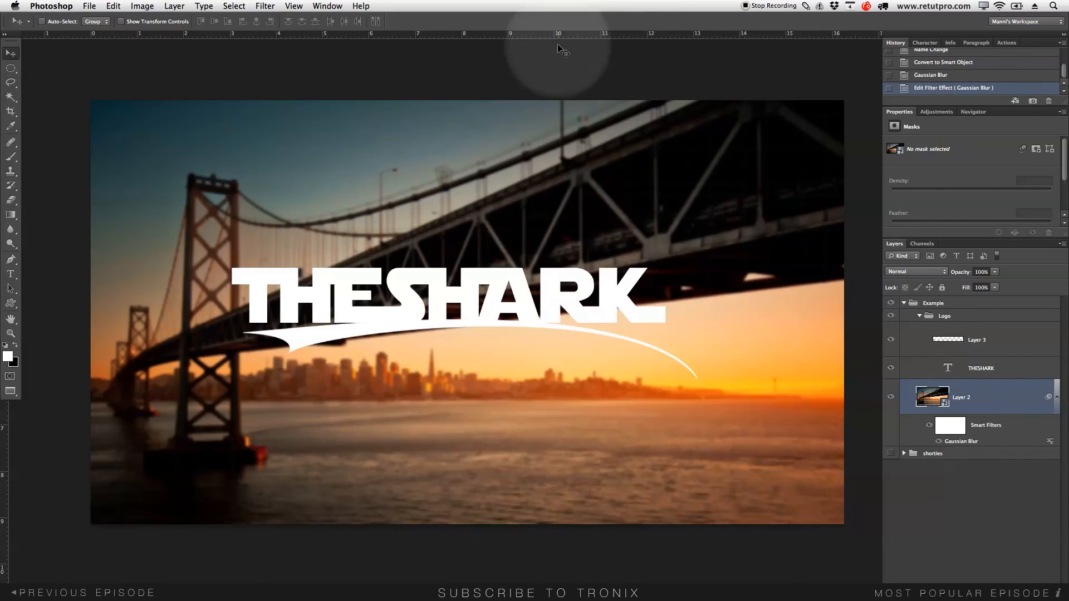
- Add an Unsharp Mask smart filter to Layer 2 with amount 386%, radius 3.6 pixels and threshold 0
{"action": "left_click", "coordinate": [272, 5]}
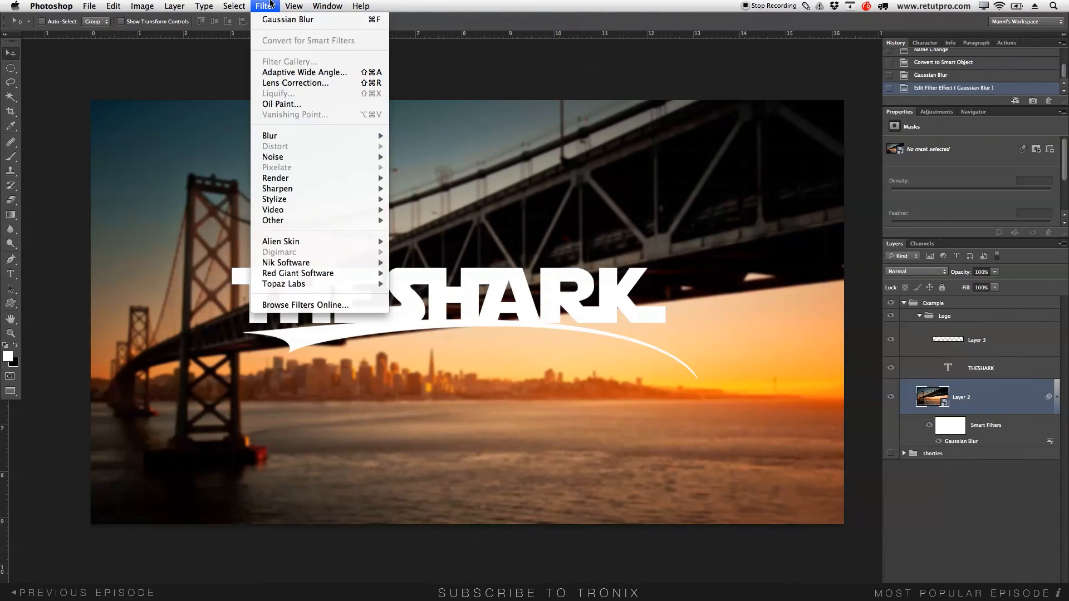
{"action": "mouse_move", "coordinate": [334, 189]}
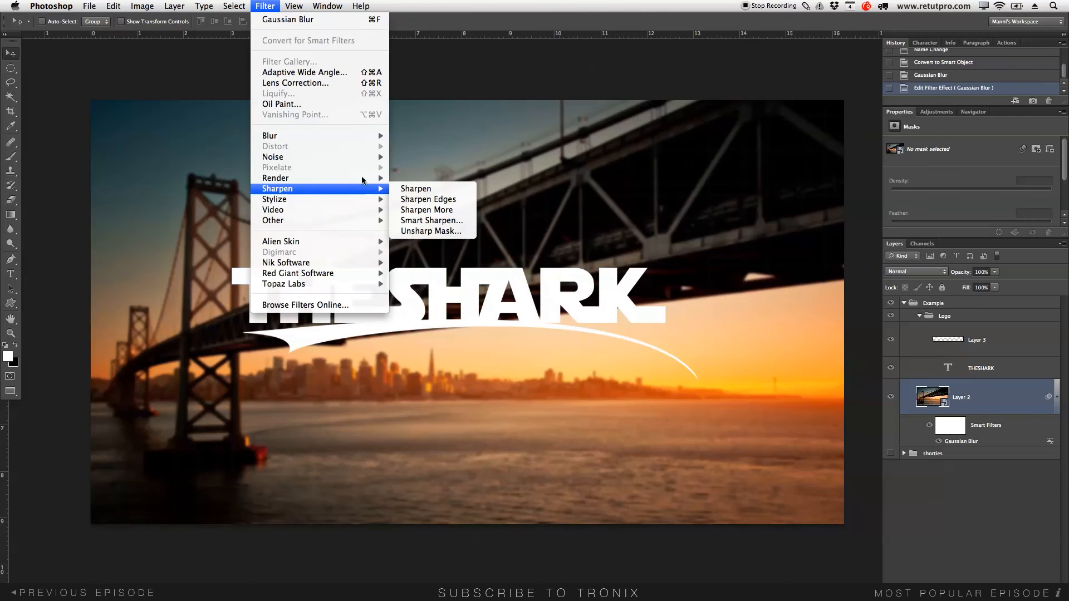
{"action": "left_click", "coordinate": [440, 232]}
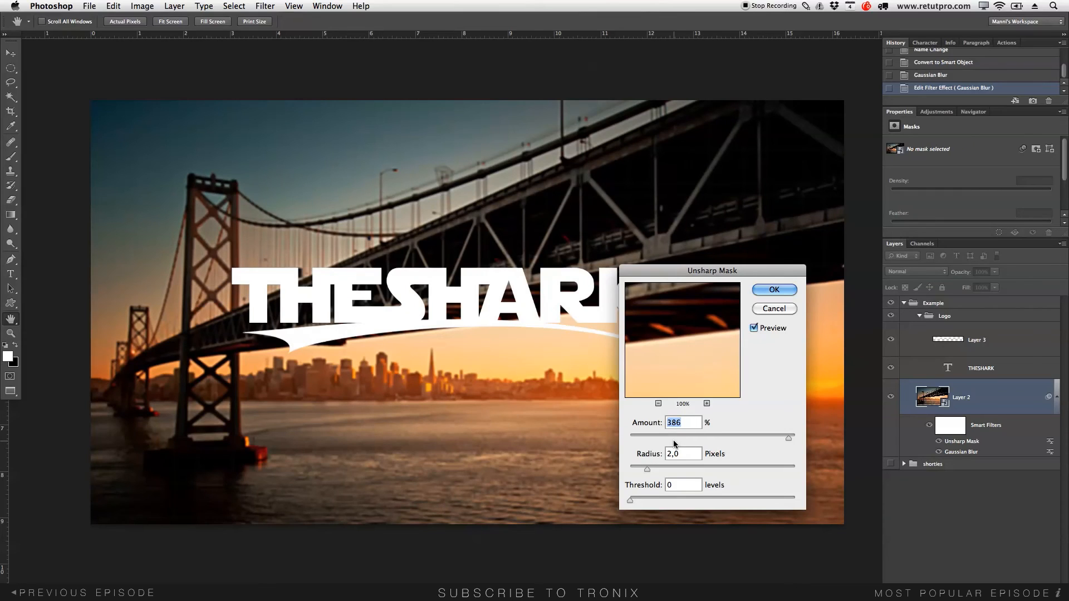
{"action": "left_click_drag", "start_coordinate": [647, 469], "coordinate": [662, 470]}
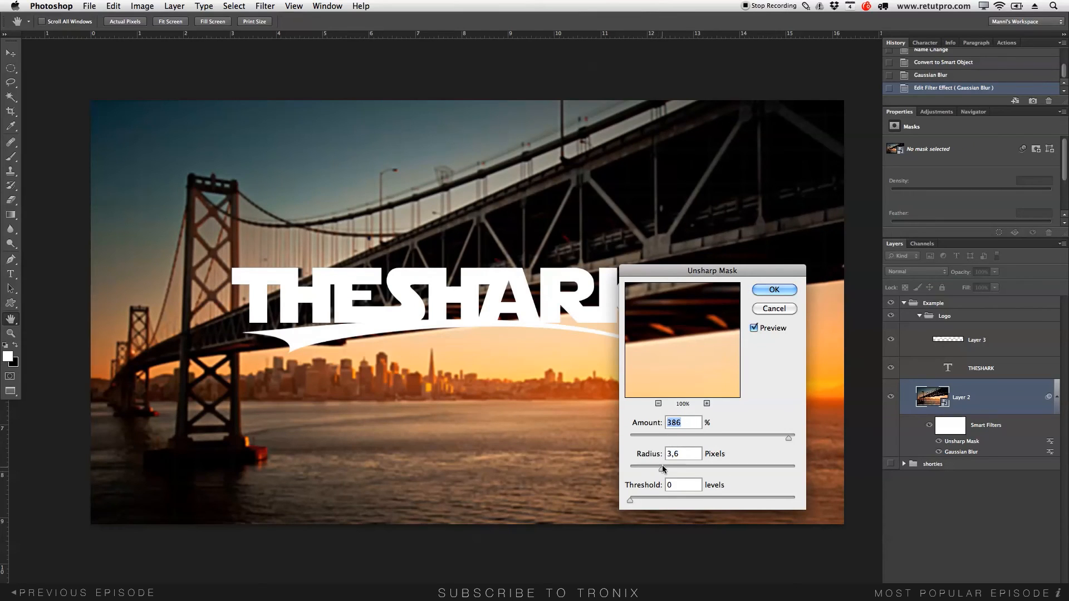
{"action": "left_click", "coordinate": [773, 290]}
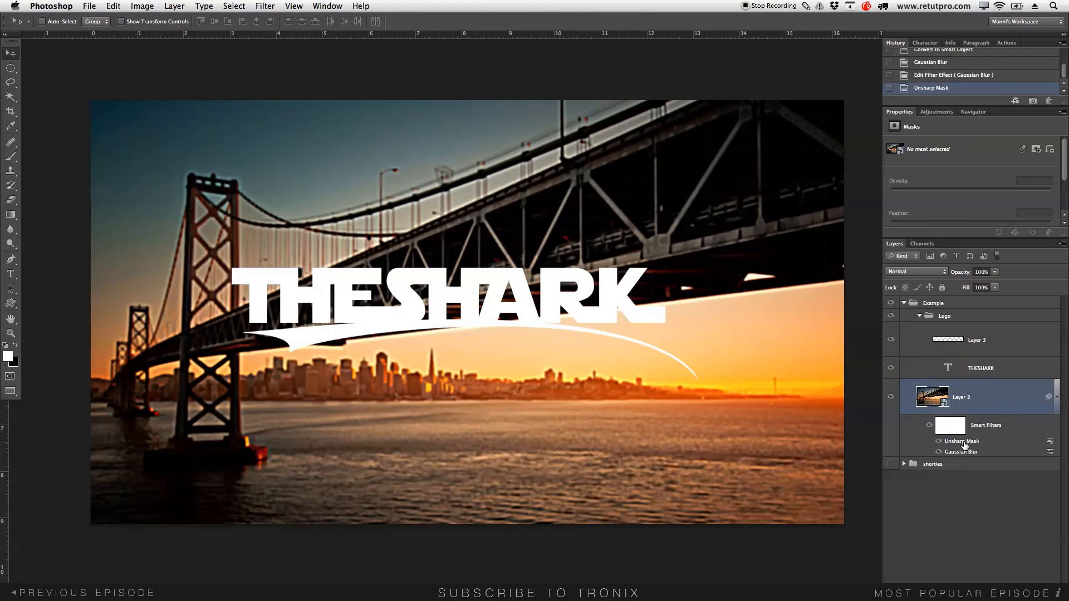
- Turn off the Unsharp Mask smart filter on Layer 2
{"action": "left_click", "coordinate": [940, 442]}
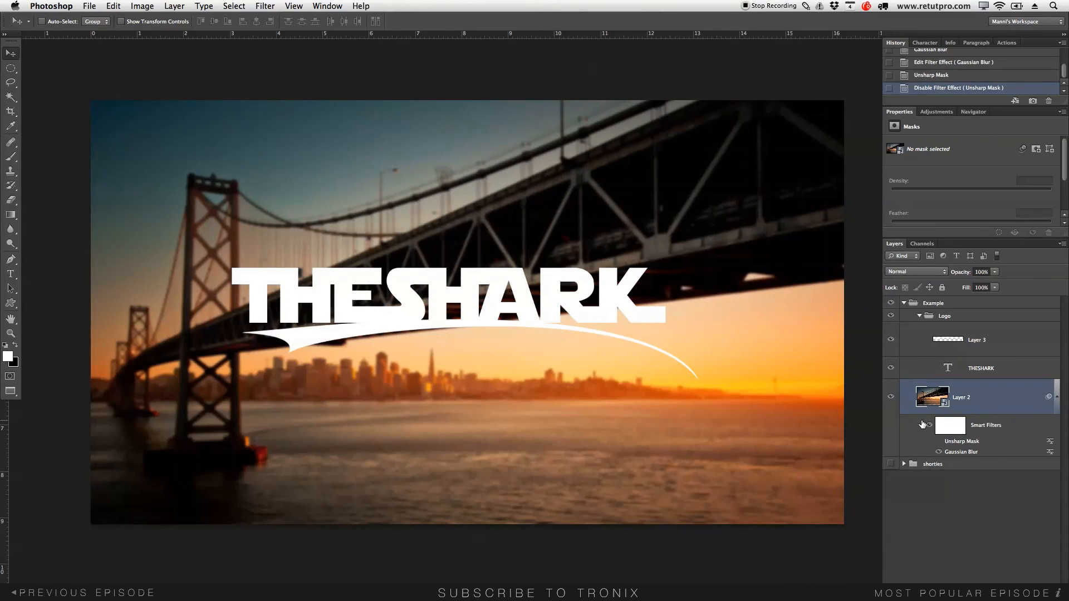